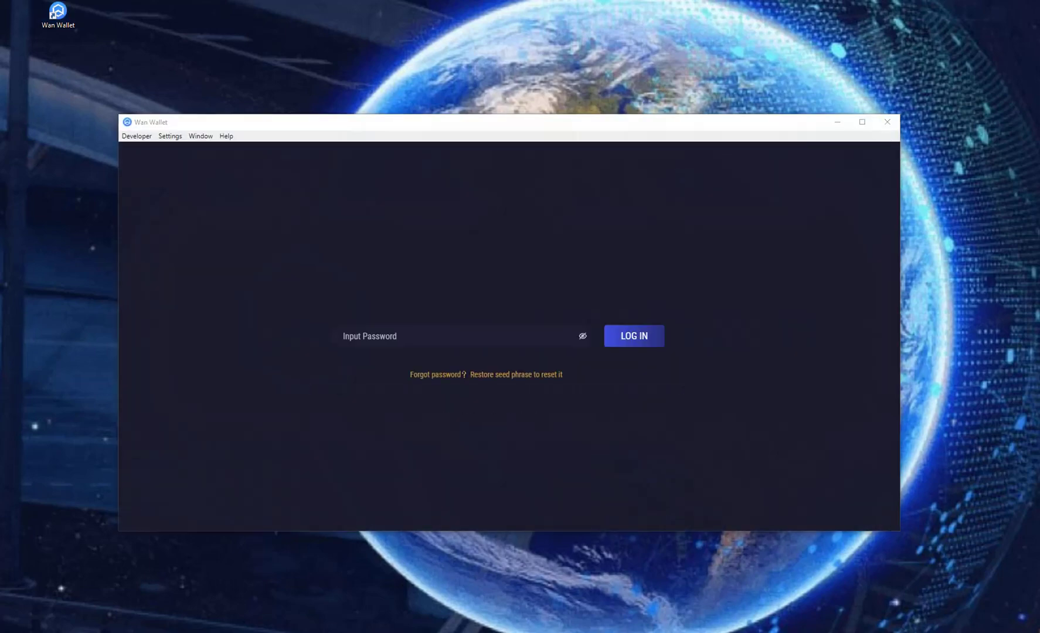
Enter the wallet password, check it with the eye toggle, and log in to the Portfolio.
left_click(403, 339)
type("•••")
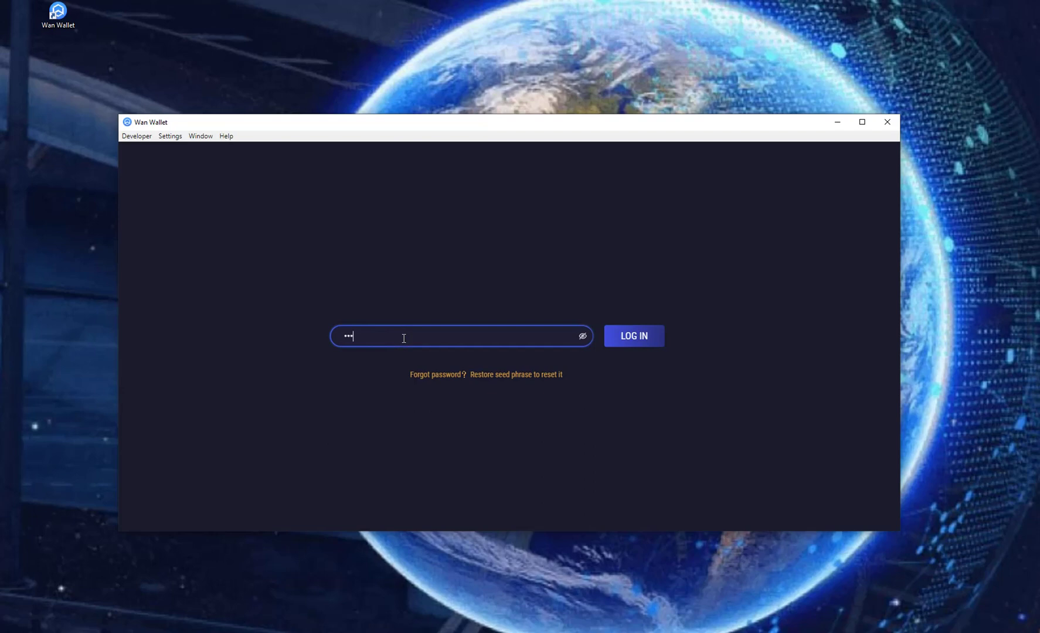
type("••••••••••")
left_click(582, 337)
left_click(582, 339)
double_click(556, 333)
left_click(556, 333)
left_click(627, 338)
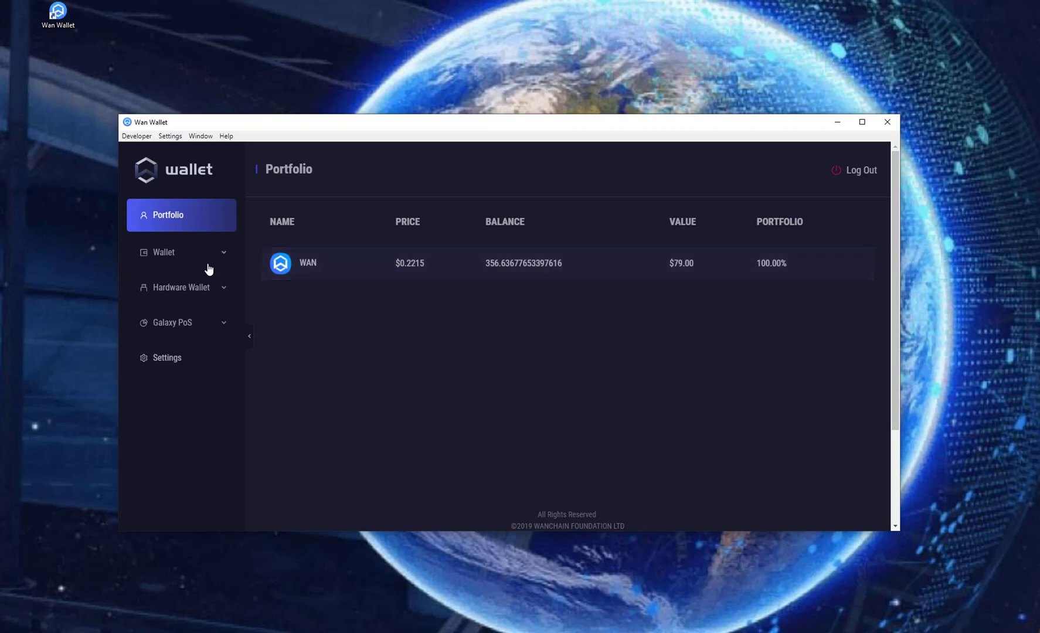
On the WAN accounts page, create Account2 and rename it test2.
left_click(164, 253)
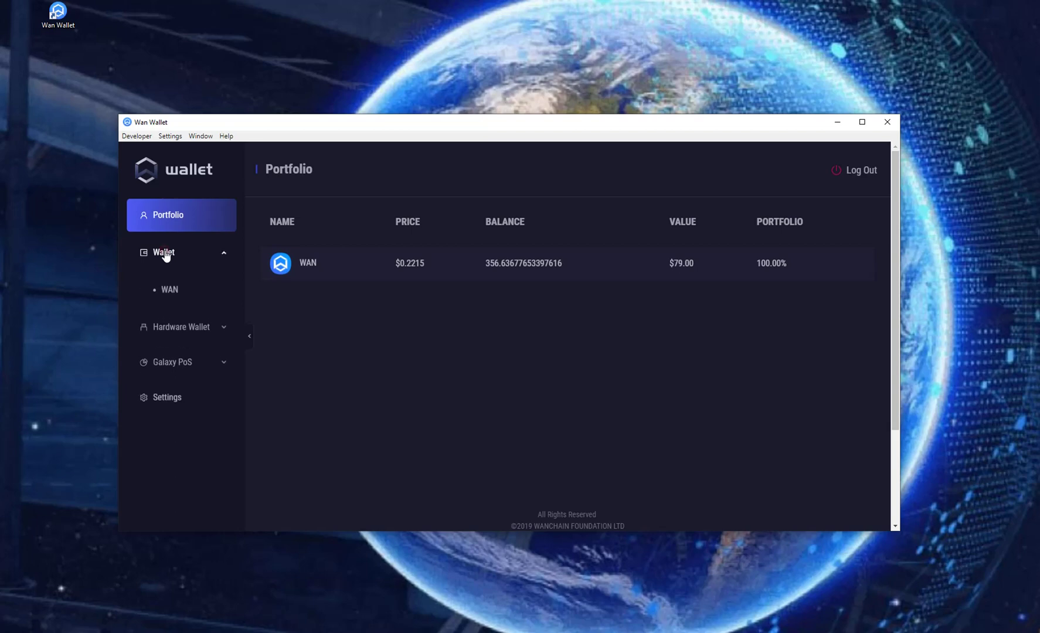
left_click(168, 293)
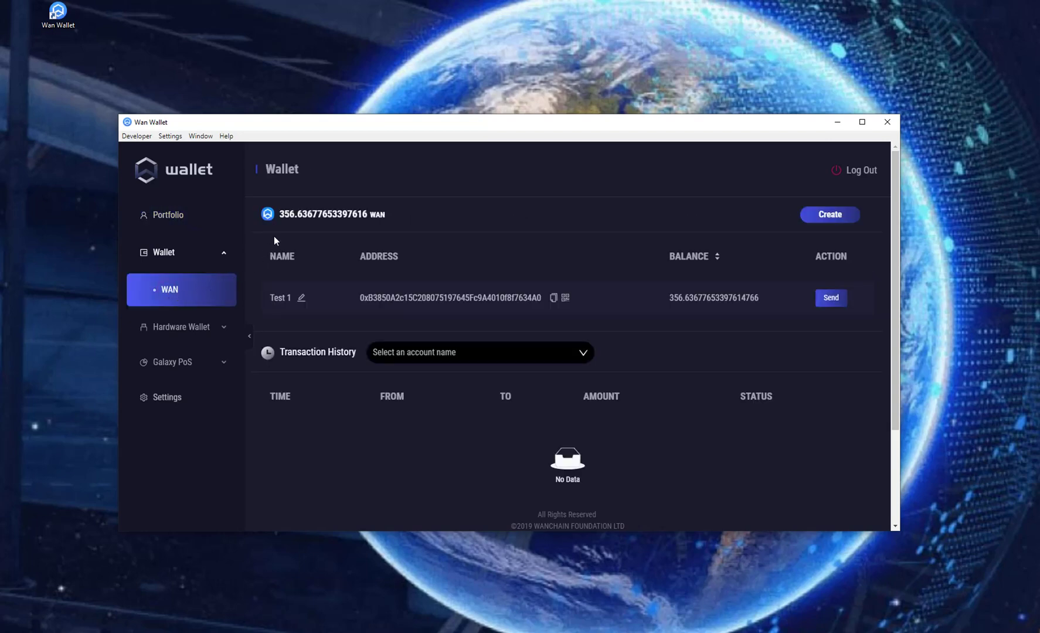
left_click_drag(281, 221, 369, 222)
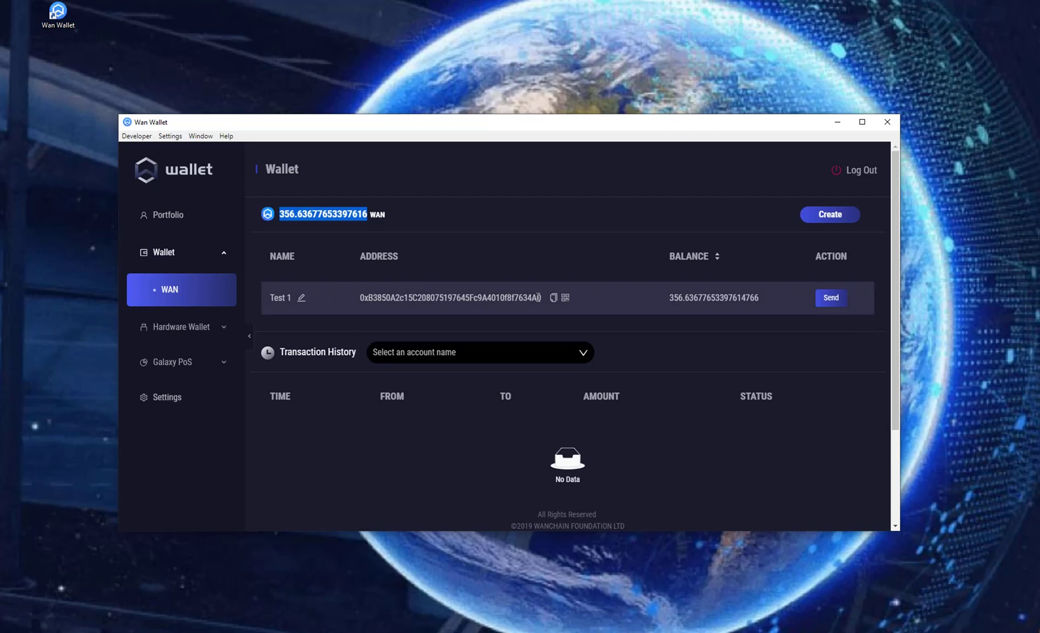
left_click(818, 222)
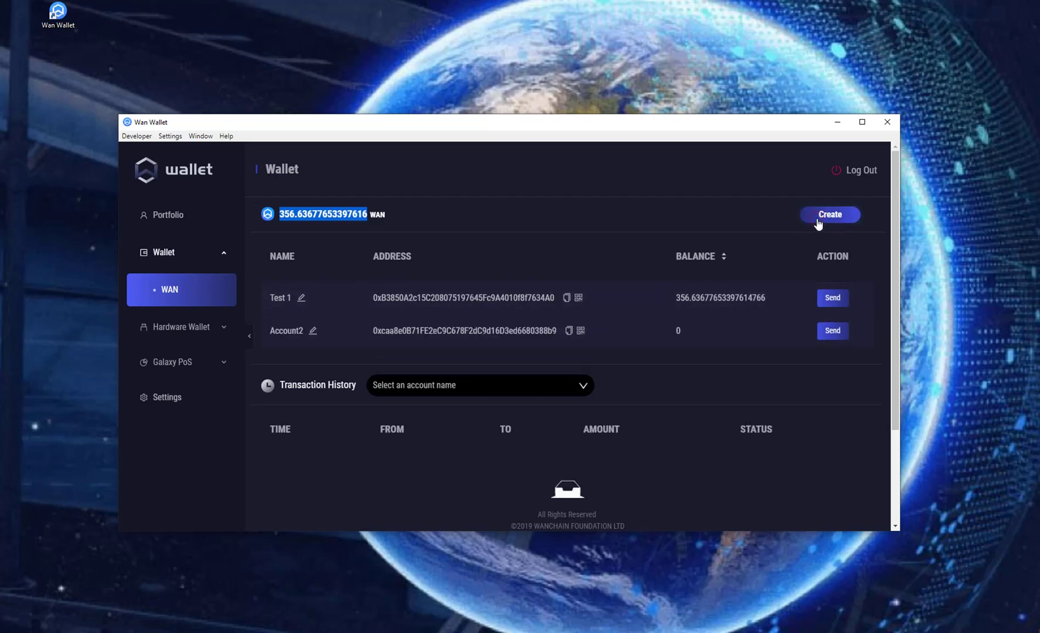
left_click(314, 331)
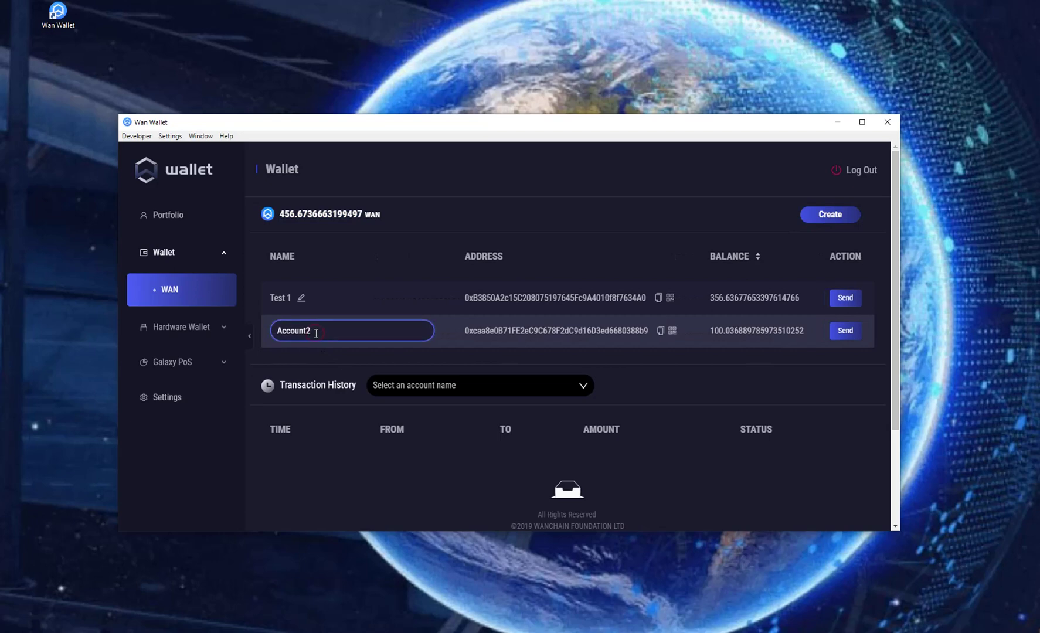
double_click(316, 333)
type("test2")
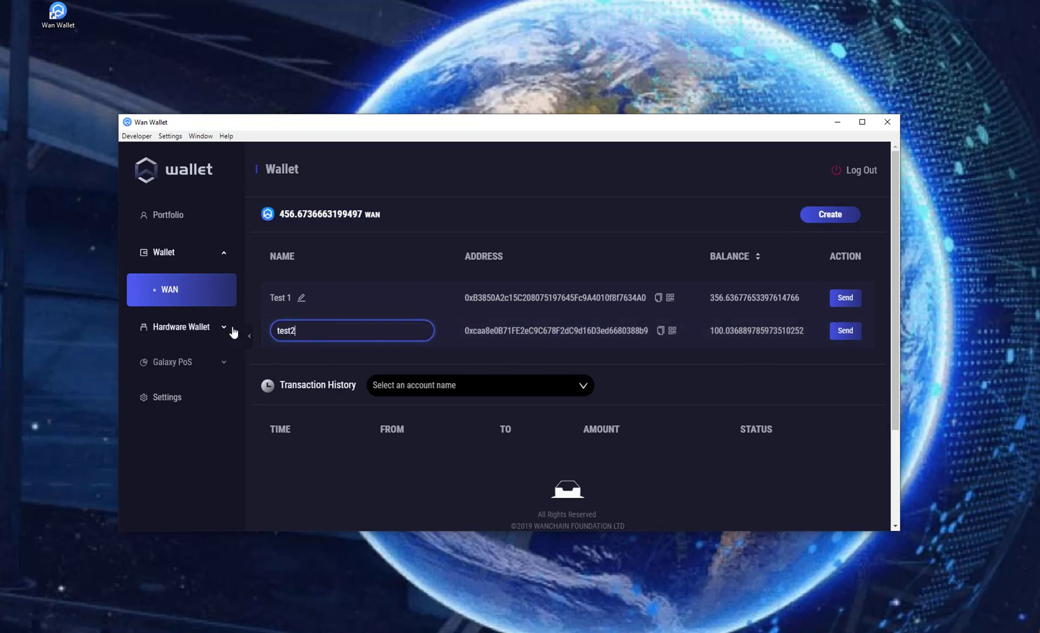
key("Return")
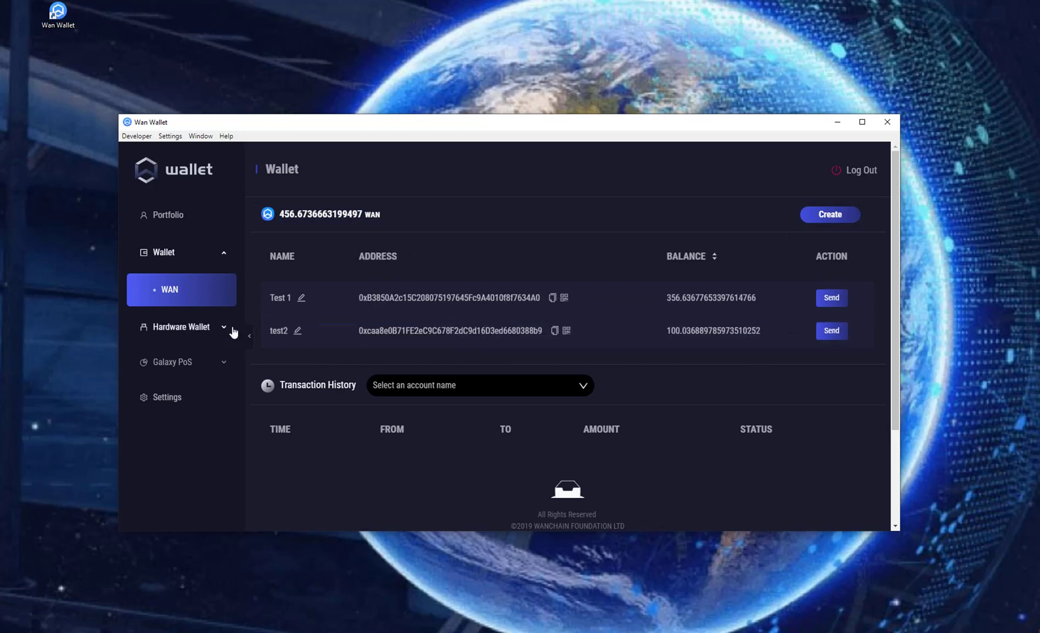
Show the transaction history for Test 1, then for test2.
left_click(521, 388)
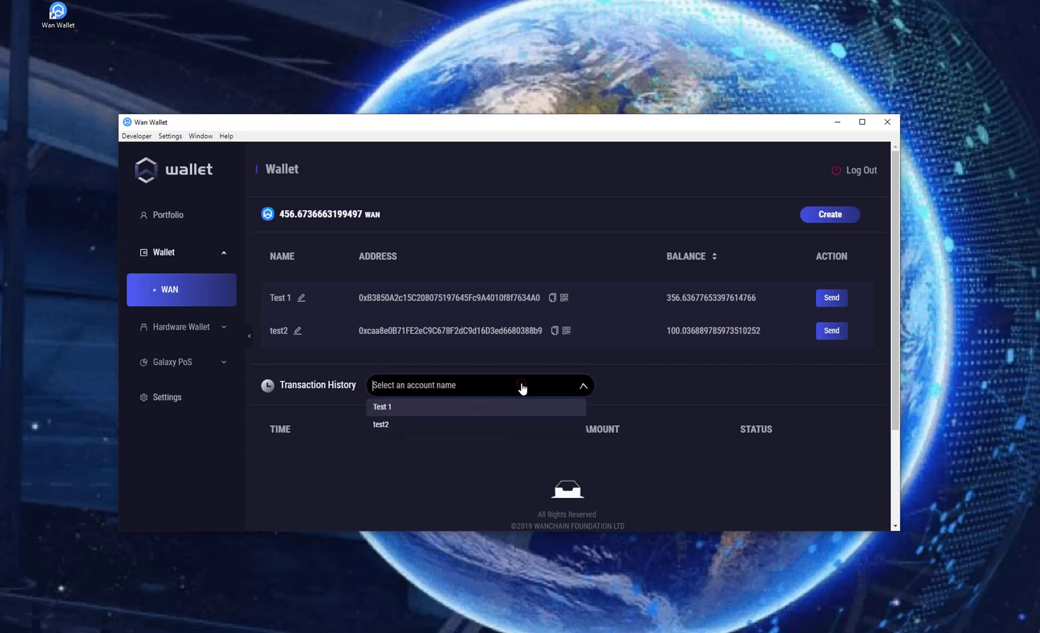
left_click(482, 417)
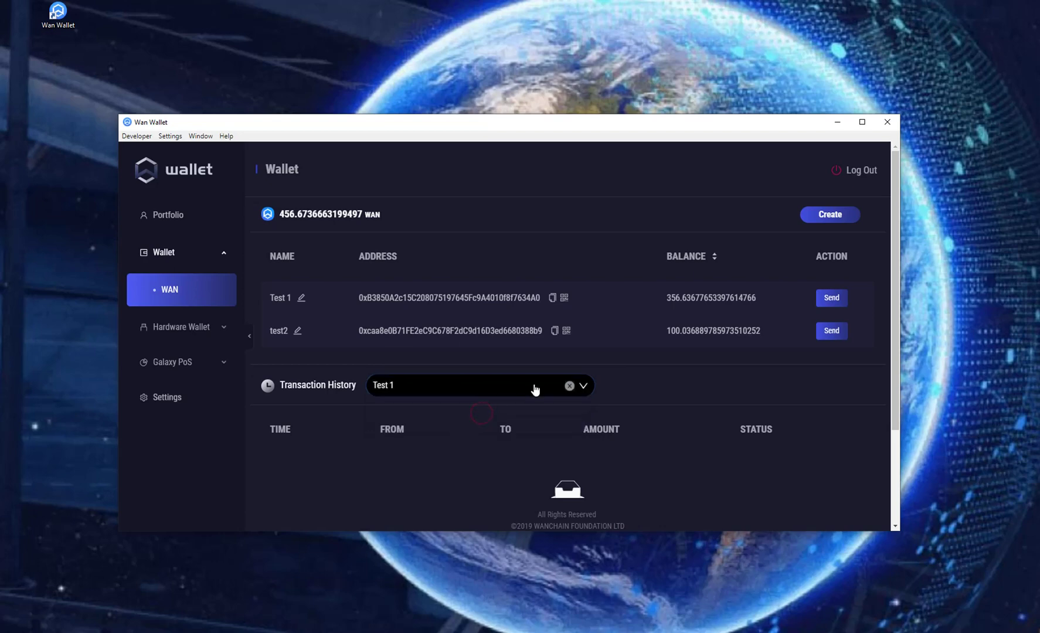
left_click(545, 387)
left_click(497, 426)
Open the Ledger page under Hardware Wallet and expand the Galaxy PoS section.
left_click(198, 327)
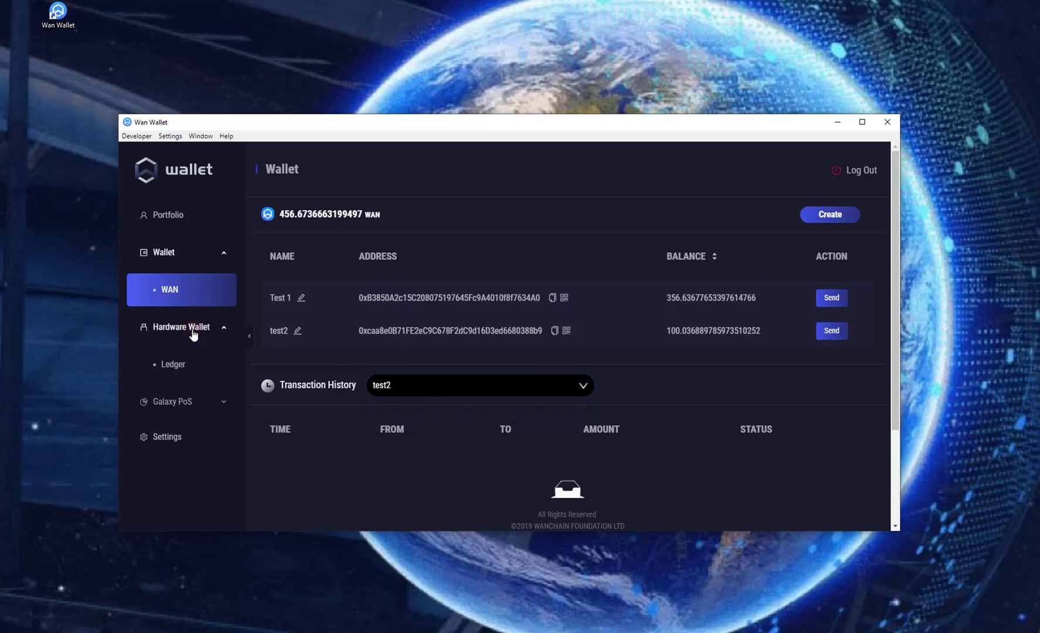
left_click(177, 369)
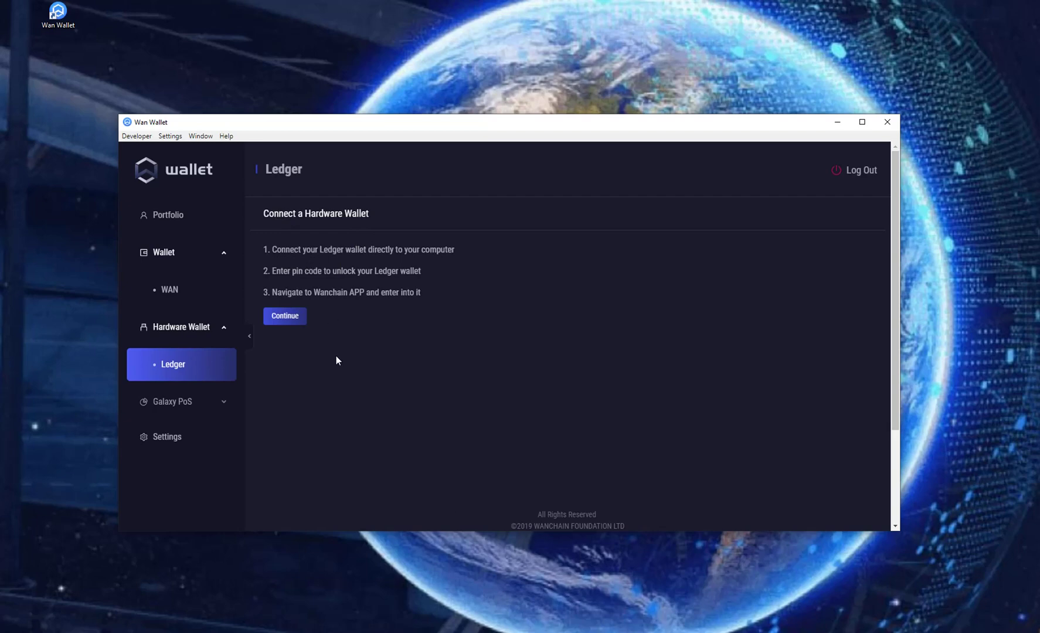
left_click(184, 407)
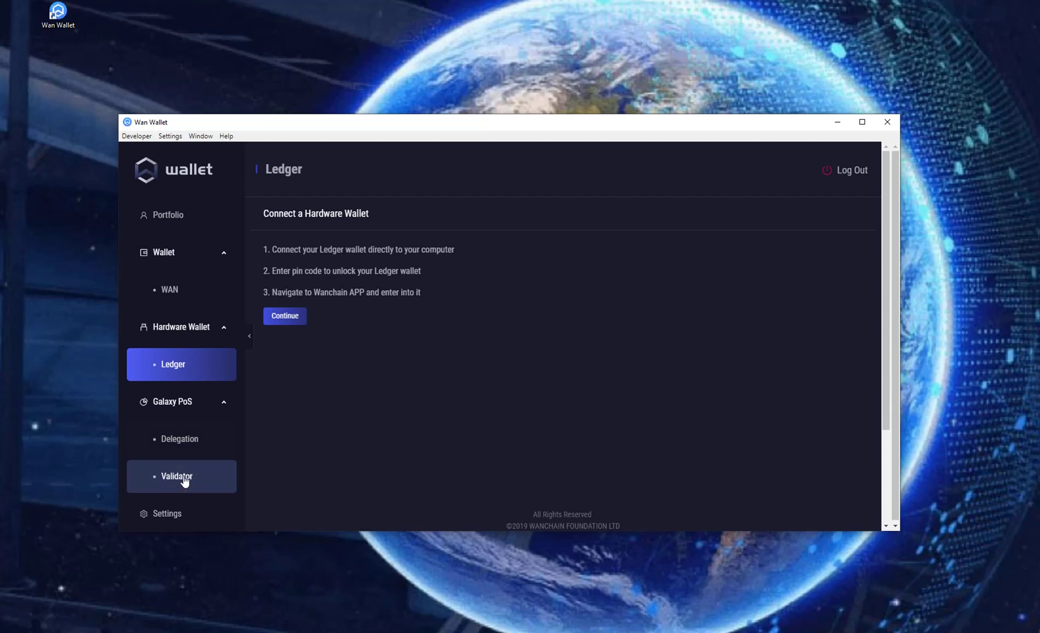
From the Delegation page, start a New Delegation and open the validators' More Info in the explorer.
left_click(180, 440)
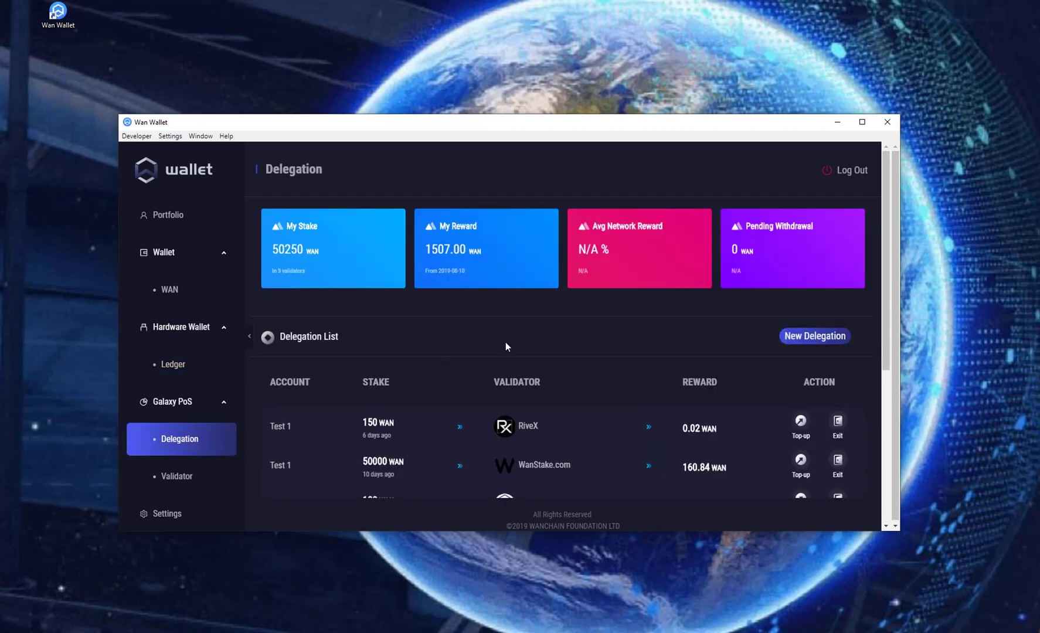
scroll(507, 347, "down", 1)
scroll(506, 342, "up", 1)
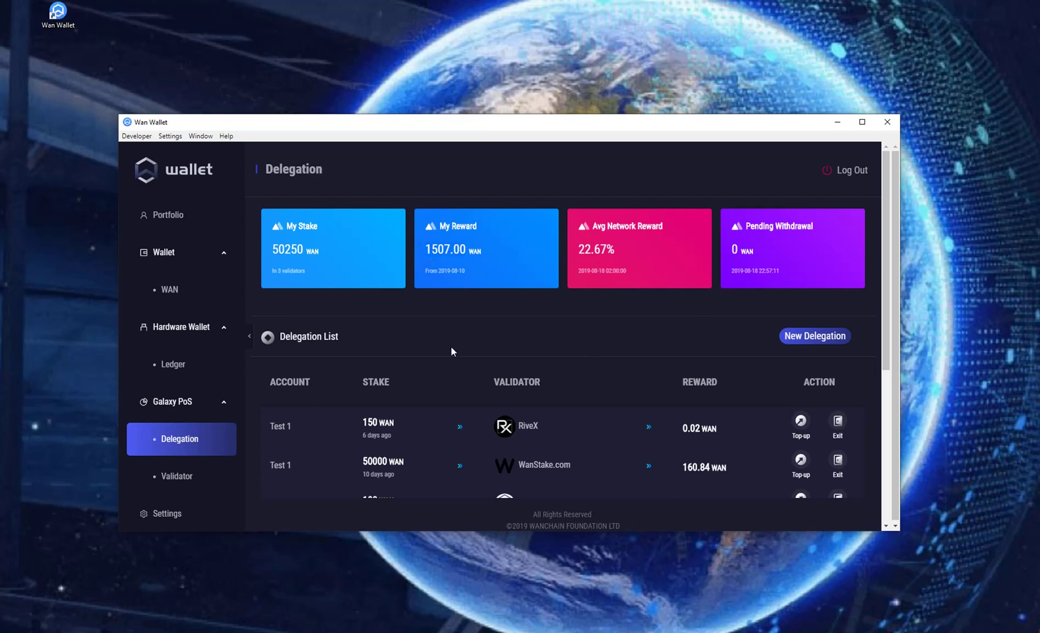
left_click(798, 338)
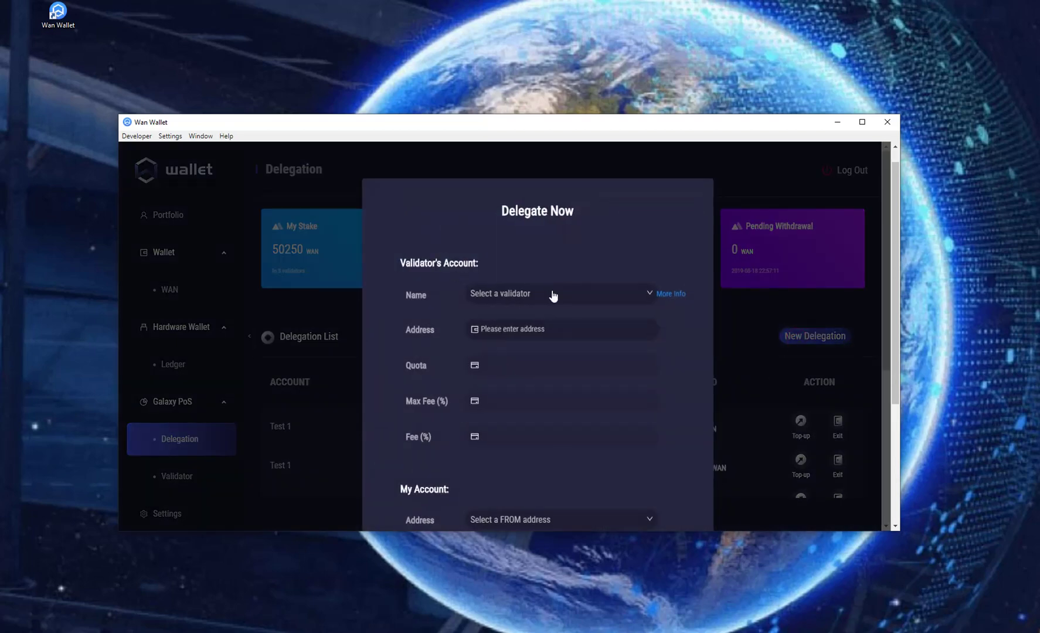
left_click(632, 295)
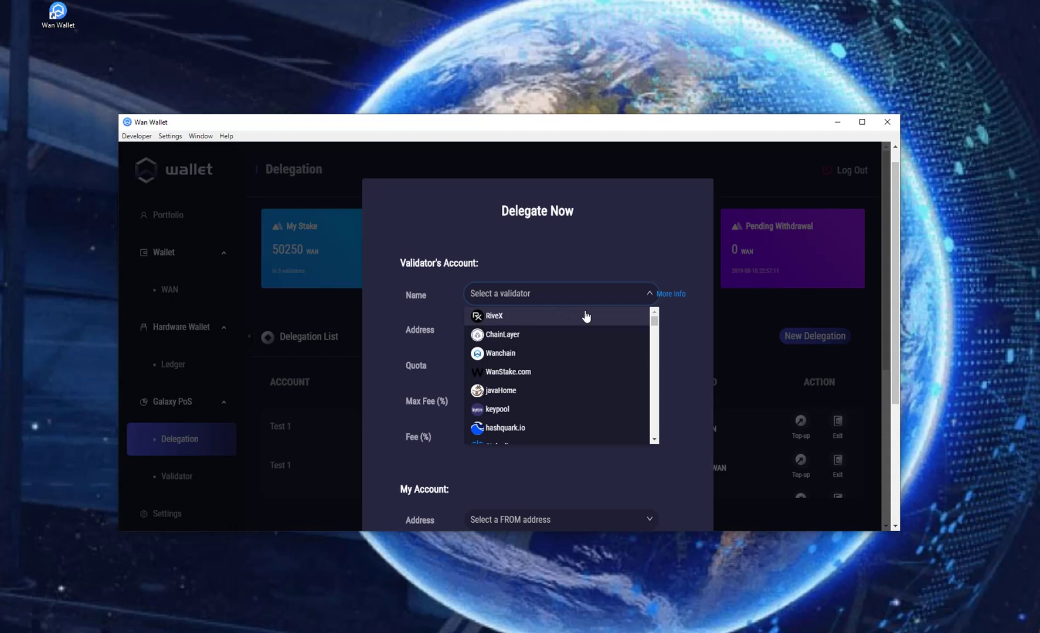
left_click(672, 296)
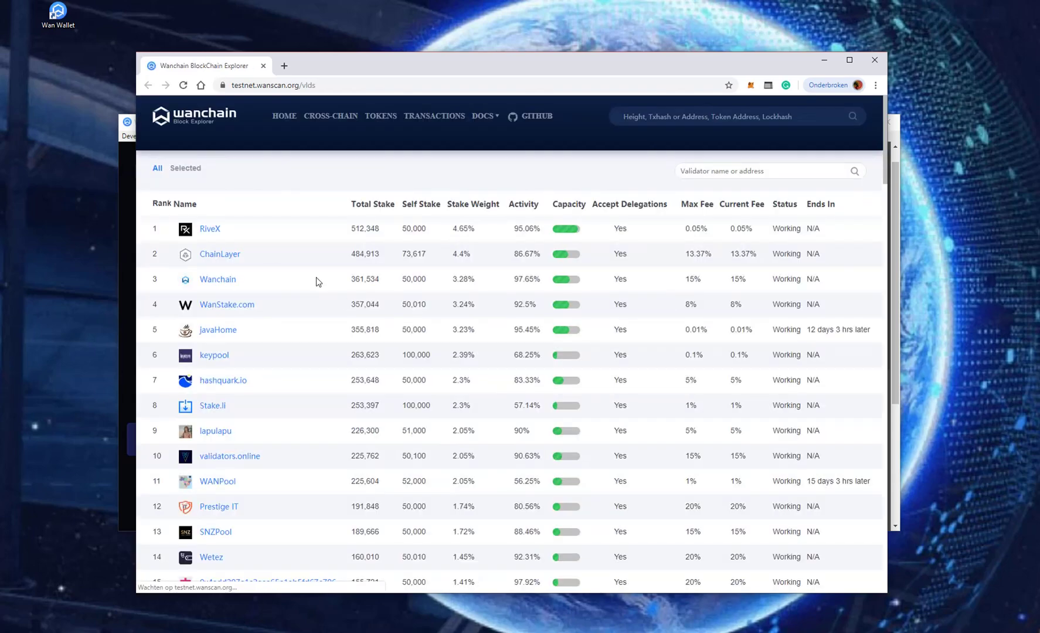
Scroll the testnet validator table, where RiveX ranks first with 512,348 total stake.
scroll(225, 297, "down", 3)
scroll(217, 328, "up", 3)
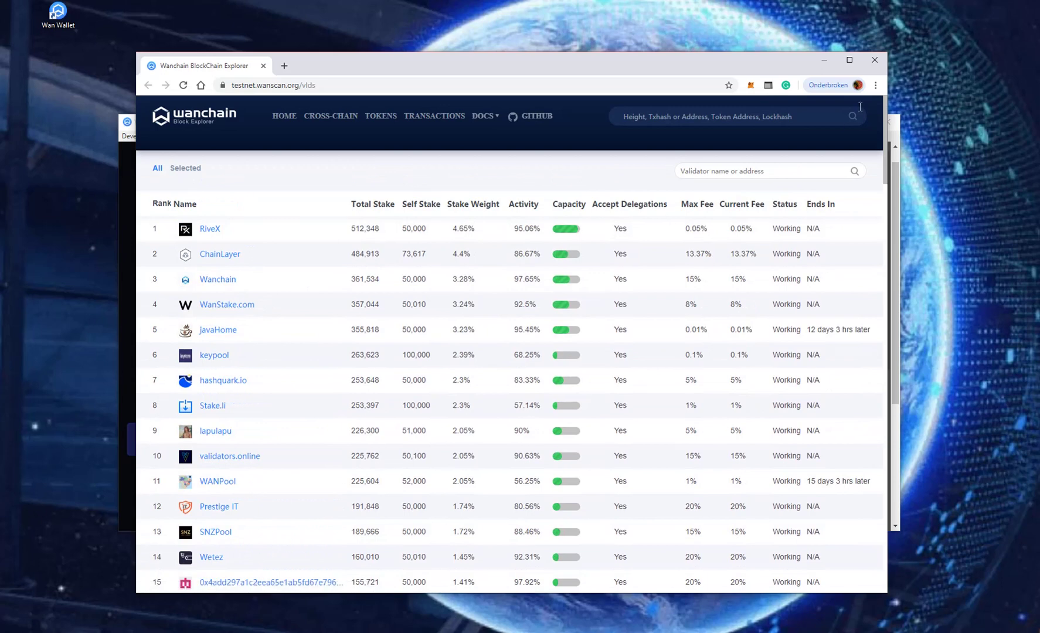
Back in the wallet, choose Wanchain as the validator to delegate to.
left_click(874, 61)
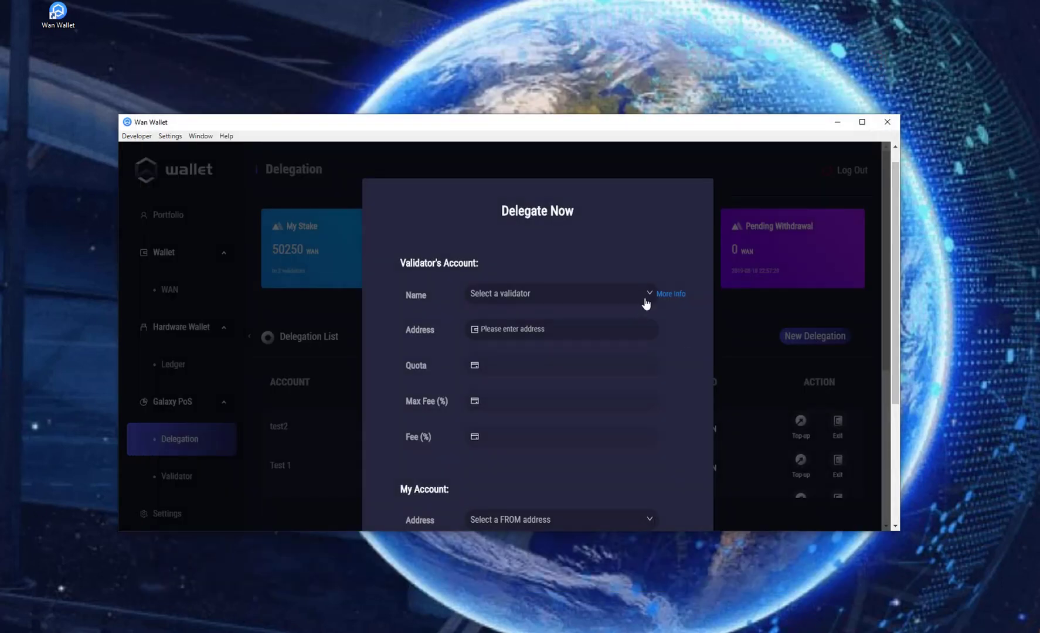
left_click(645, 299)
left_click(530, 353)
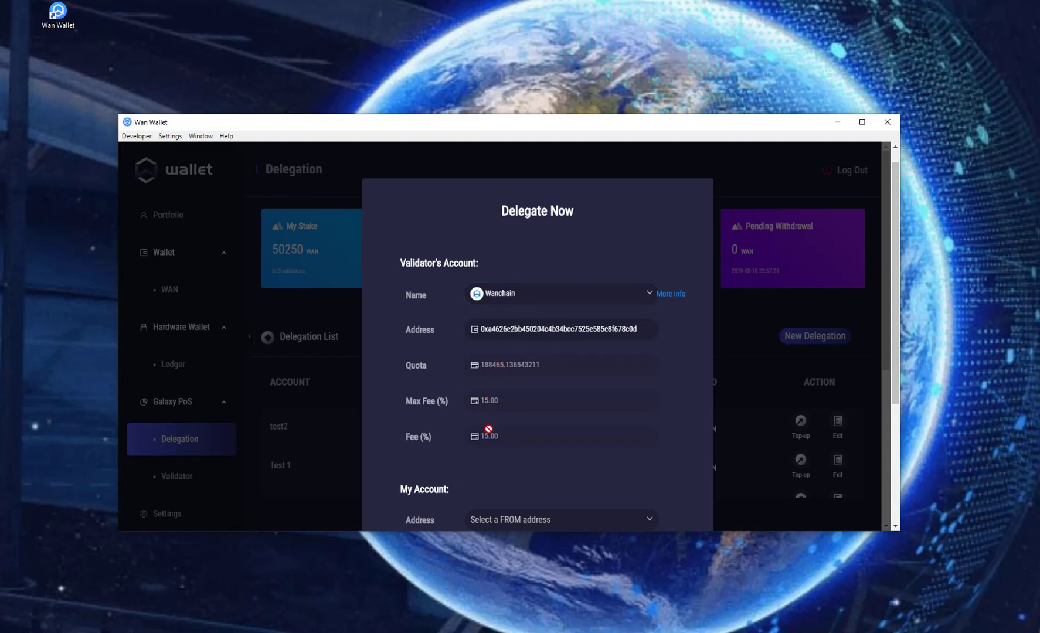
scroll(666, 474, "down", 2)
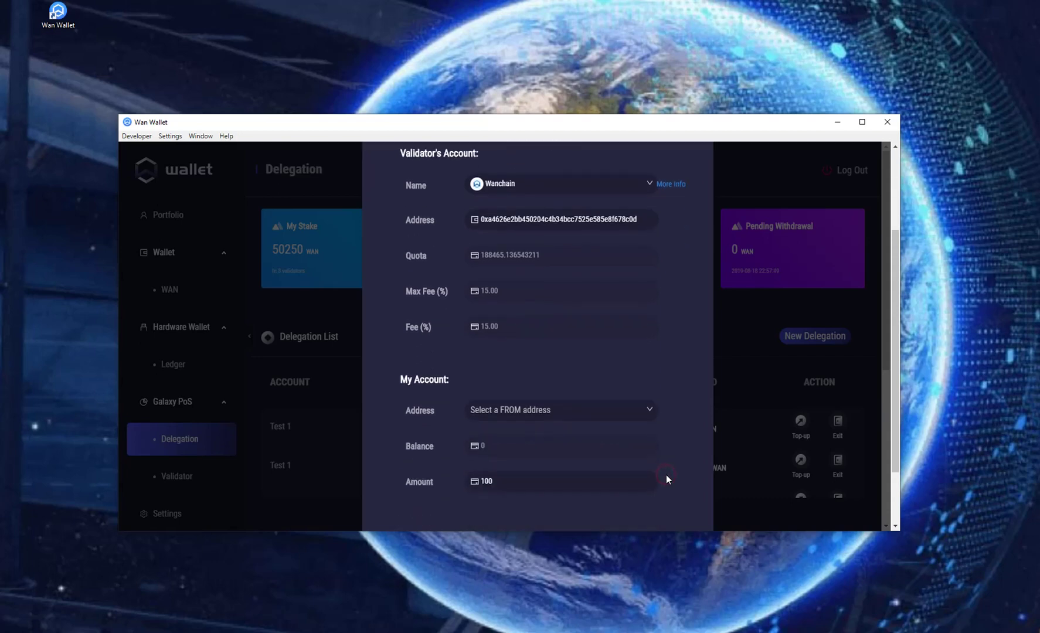
Delegate 100 WAN from the first address and bring up the Transaction Confirm dialog.
left_click(652, 413)
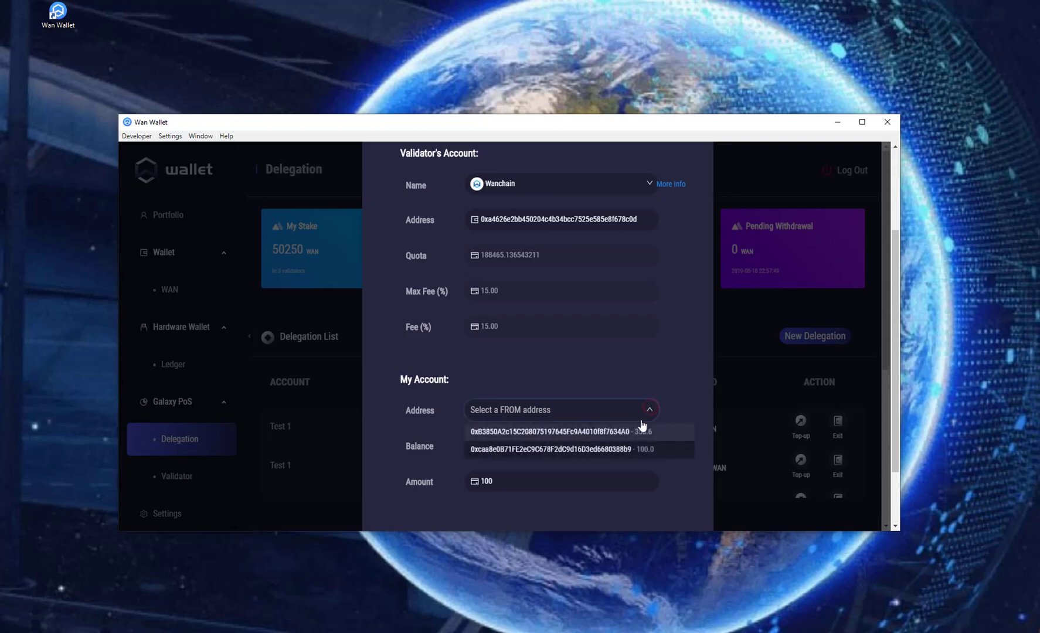
left_click(610, 434)
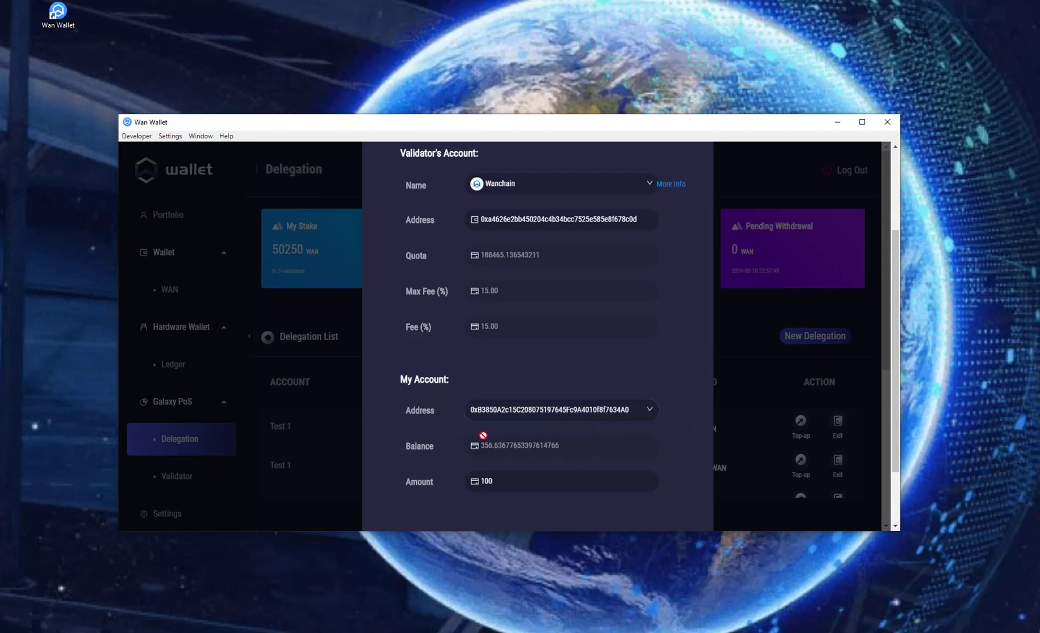
scroll(511, 494, "down", 2)
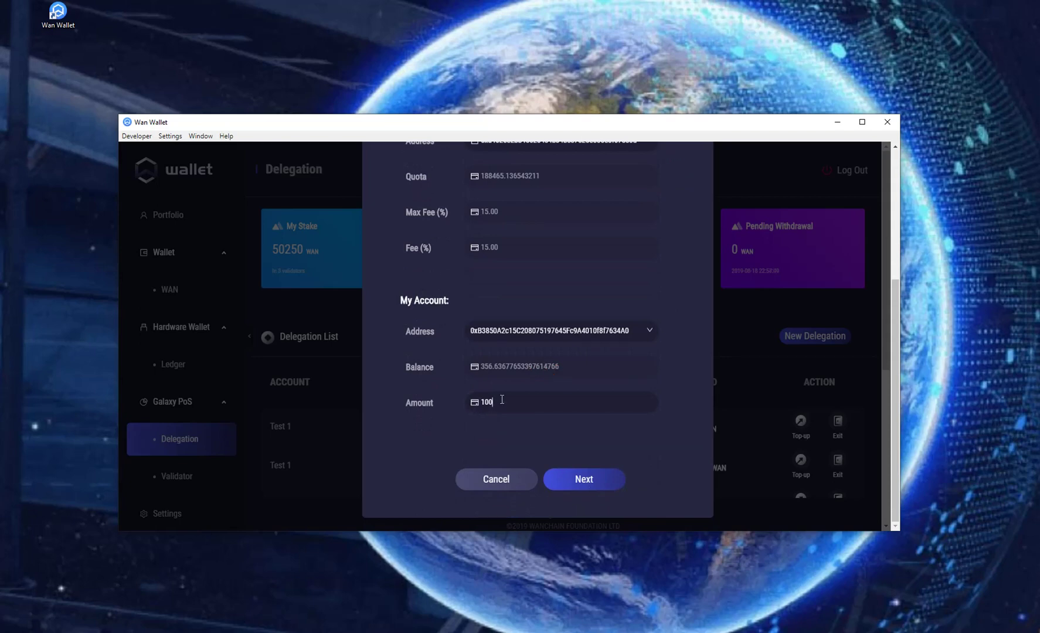
left_click_drag(500, 401, 474, 402)
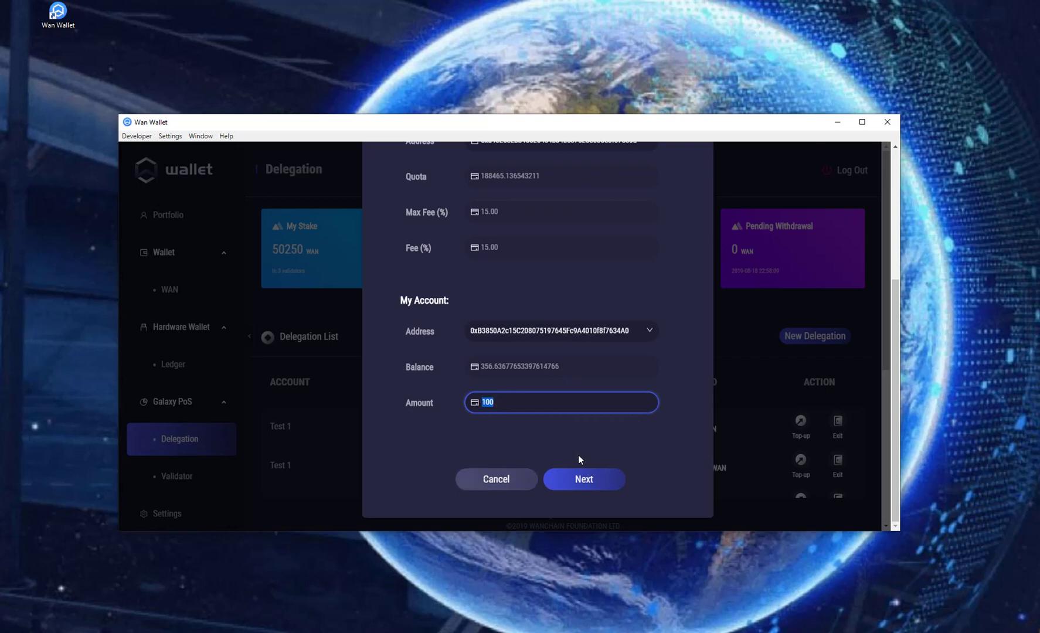
left_click(581, 479)
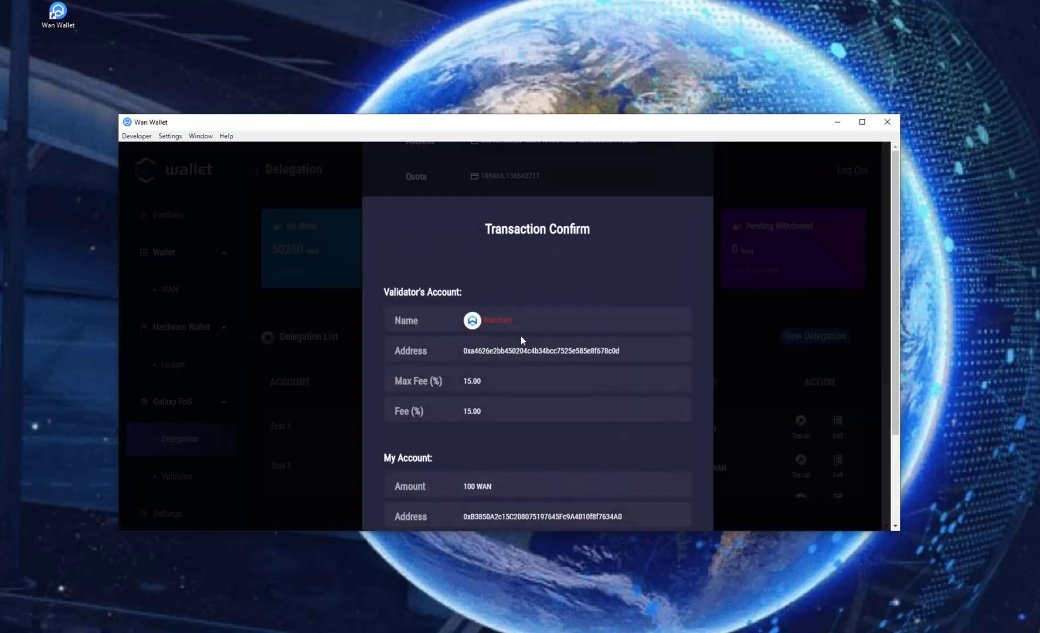
scroll(528, 421, "down", 2)
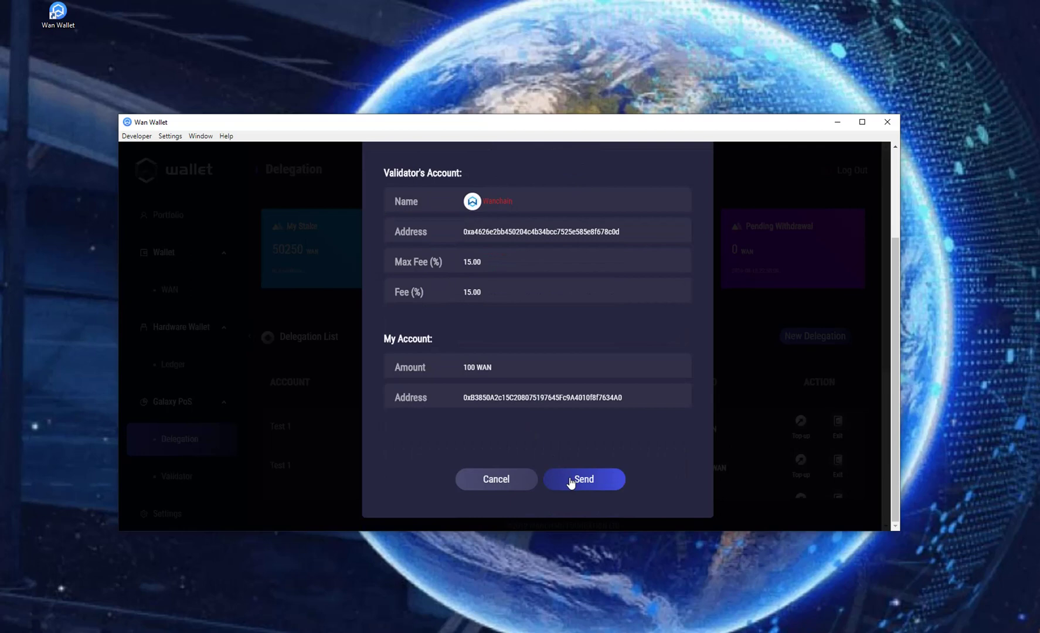
Send the 100 WAN Wanchain delegation and check it in the Delegation List and History.
left_click(570, 481)
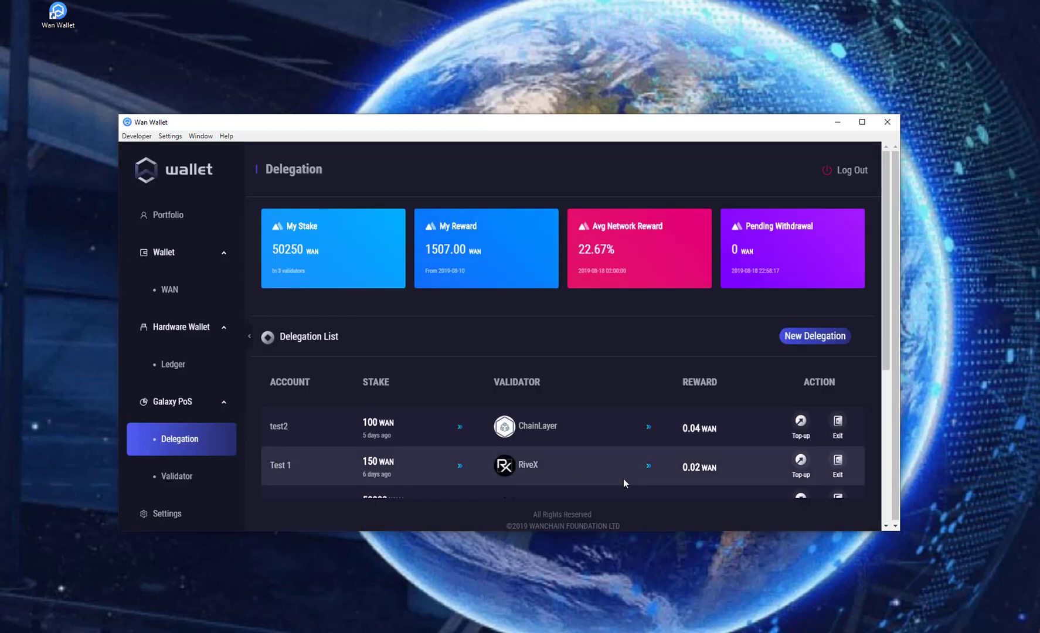
scroll(623, 478, "down", 3)
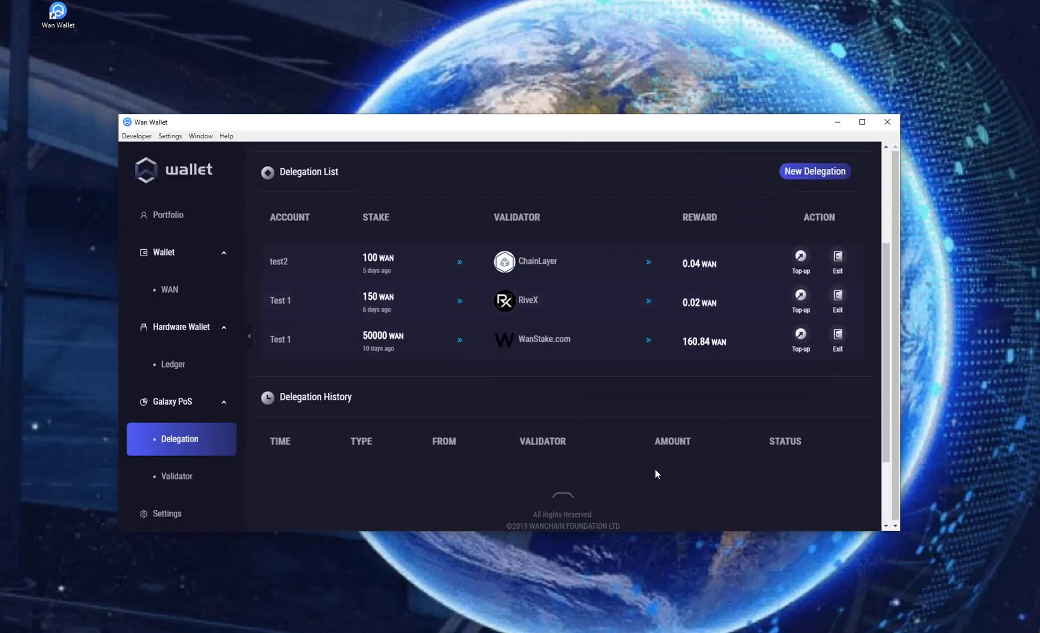
scroll(655, 469, "down", 1)
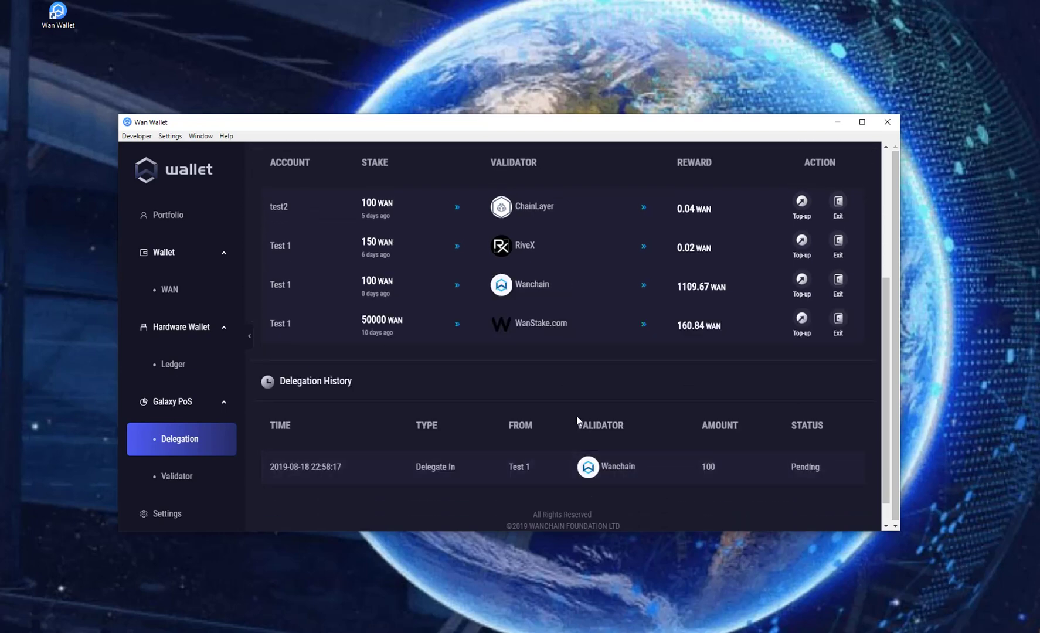
scroll(649, 395, "up", 2)
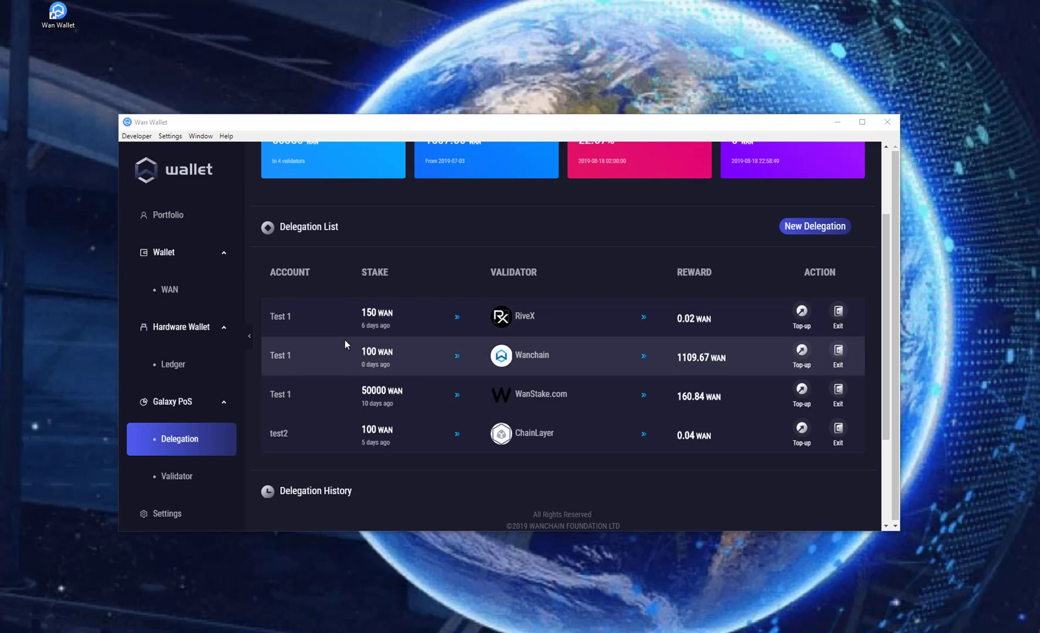
scroll(345, 344, "down", 2)
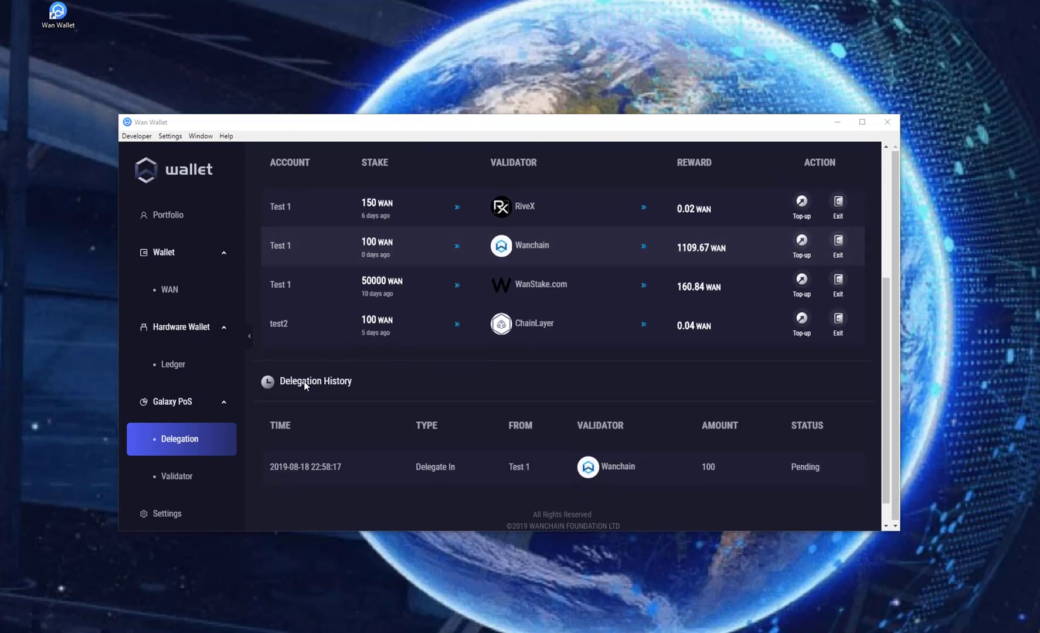
In Settings, require password re-entry for sending, keep 10-minute auto-logout and the sidebar validator.
left_click(166, 514)
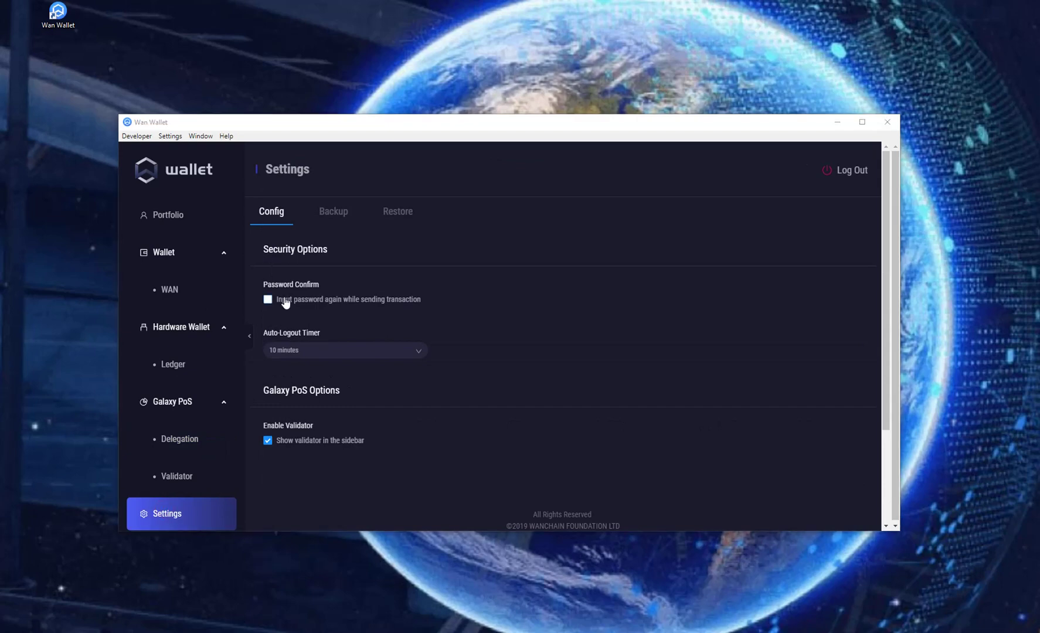
left_click(338, 301)
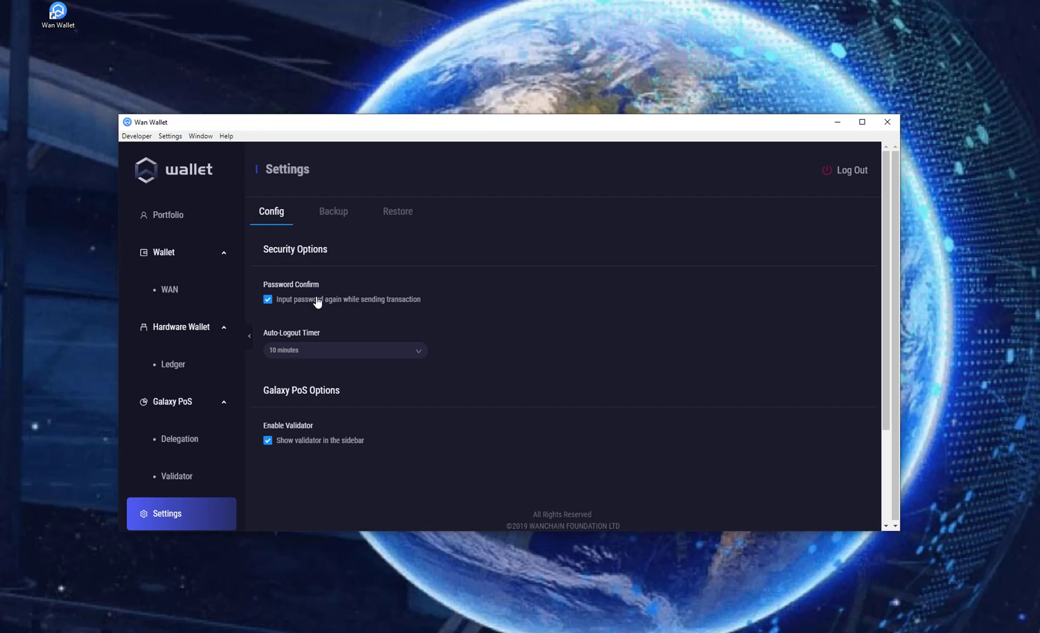
left_click(330, 352)
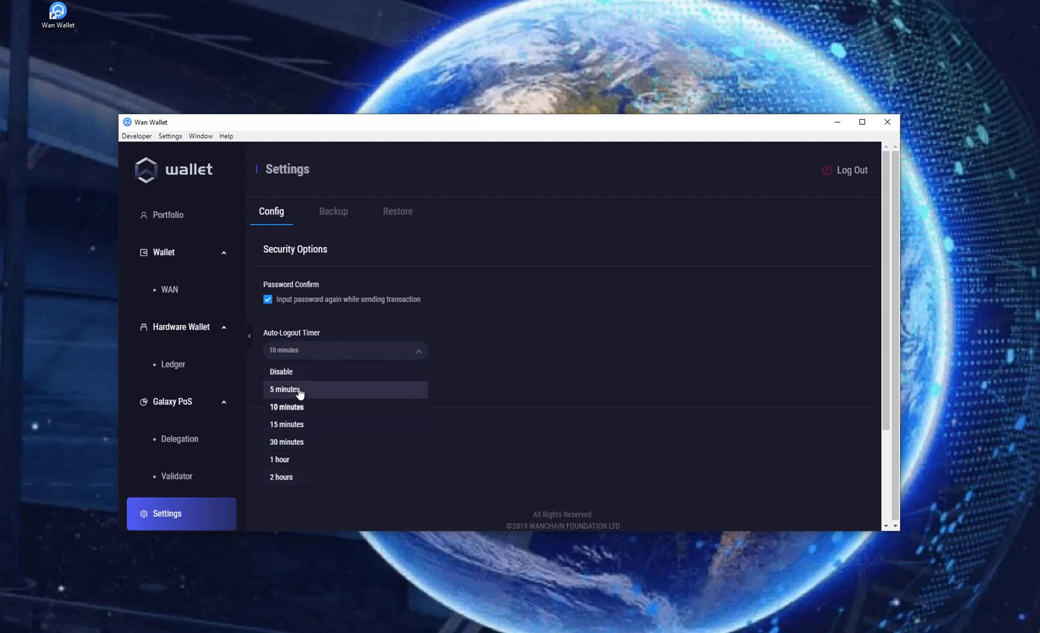
left_click(297, 412)
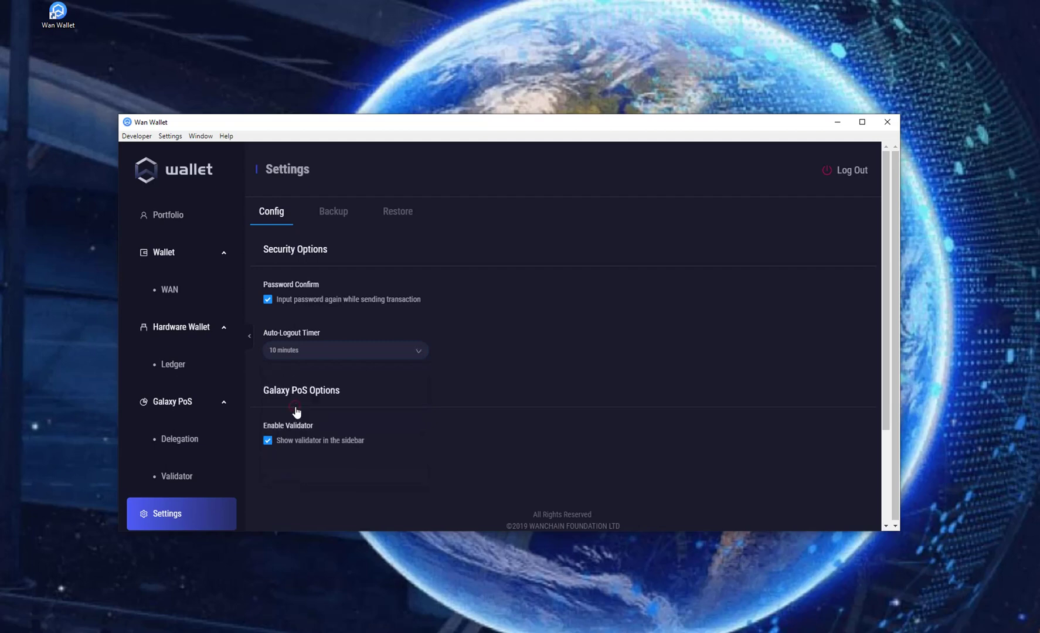
left_click(267, 441)
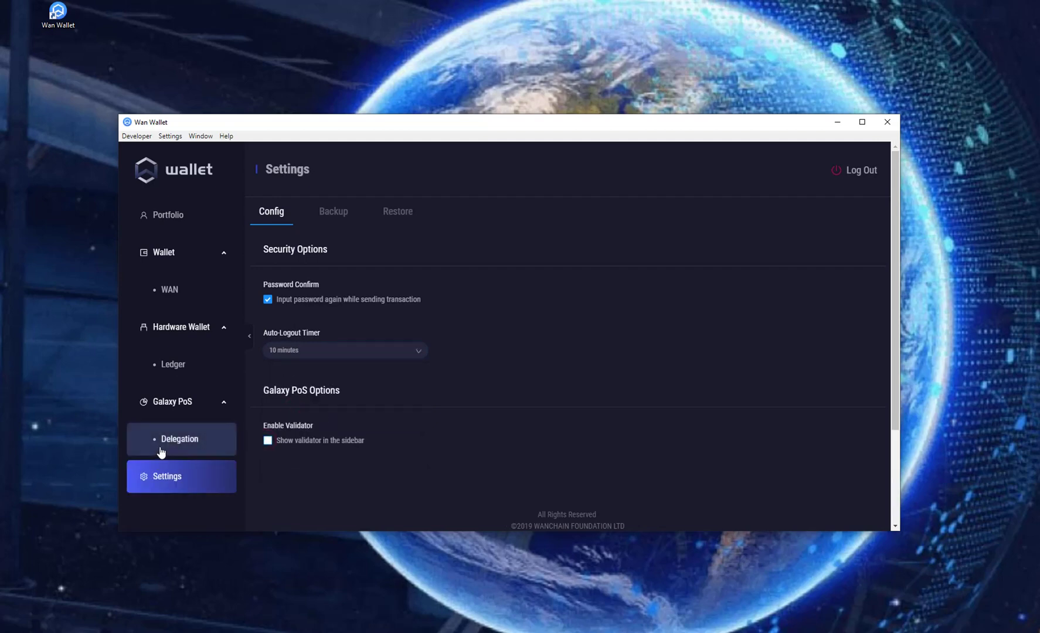
left_click(270, 444)
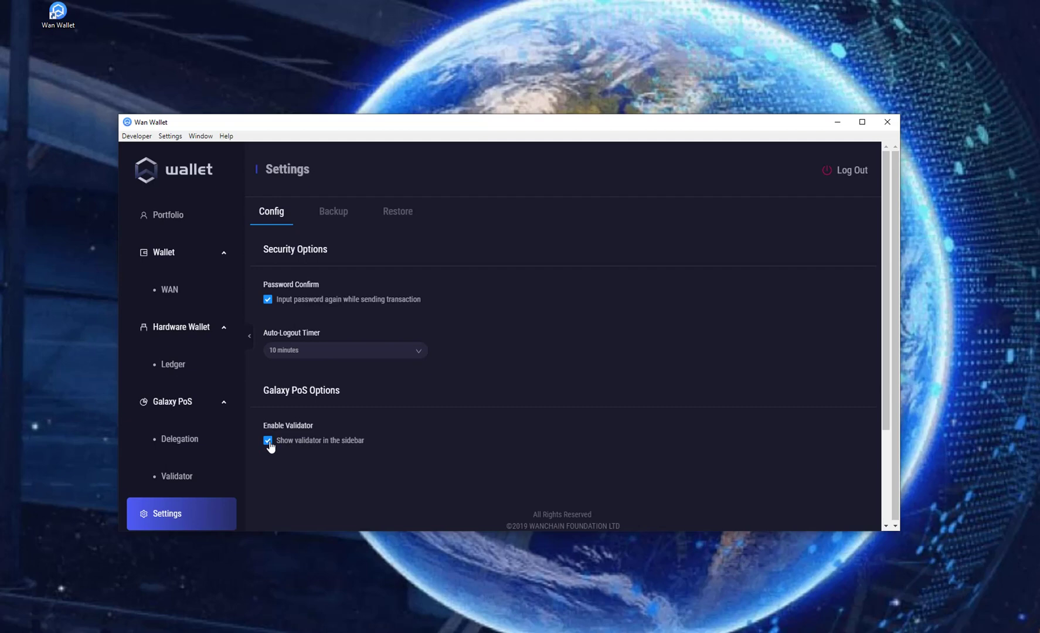
View the Backup and Restore tabs, then log out to the password screen.
left_click(332, 218)
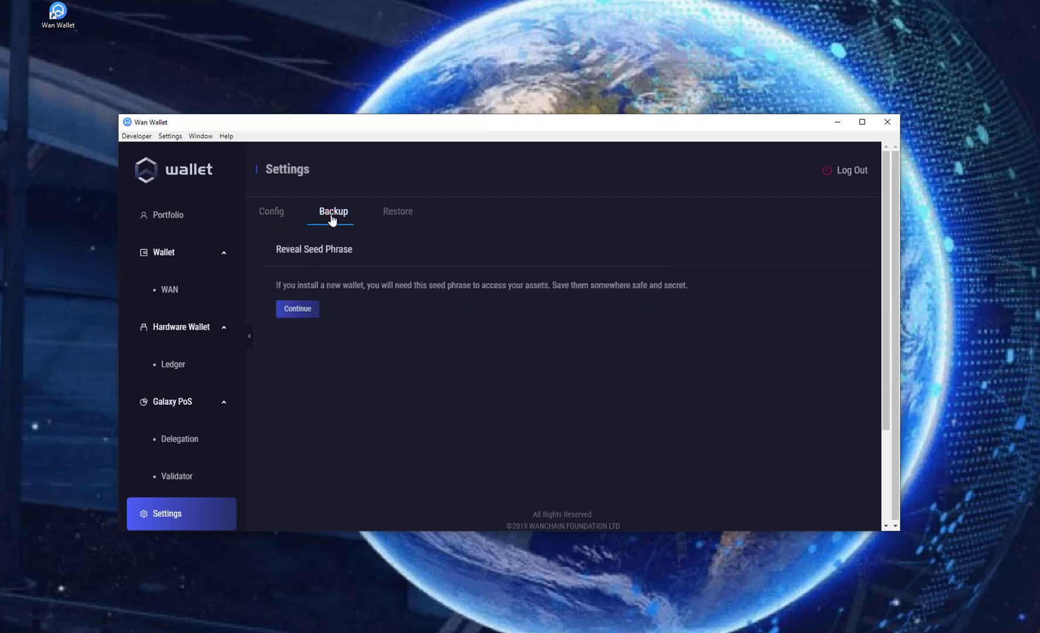
left_click(400, 218)
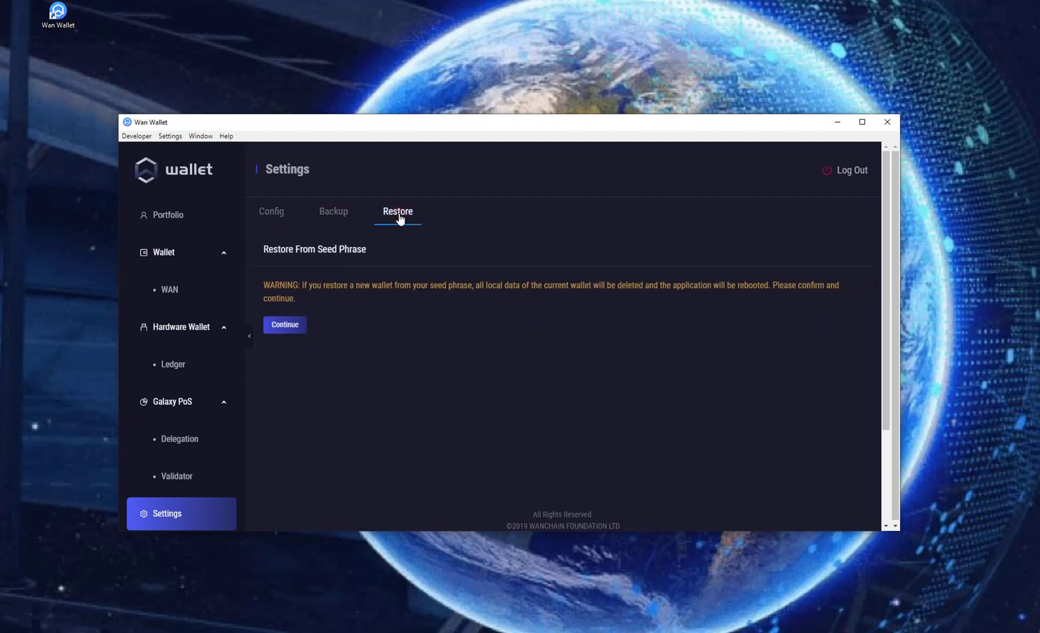
left_click(852, 171)
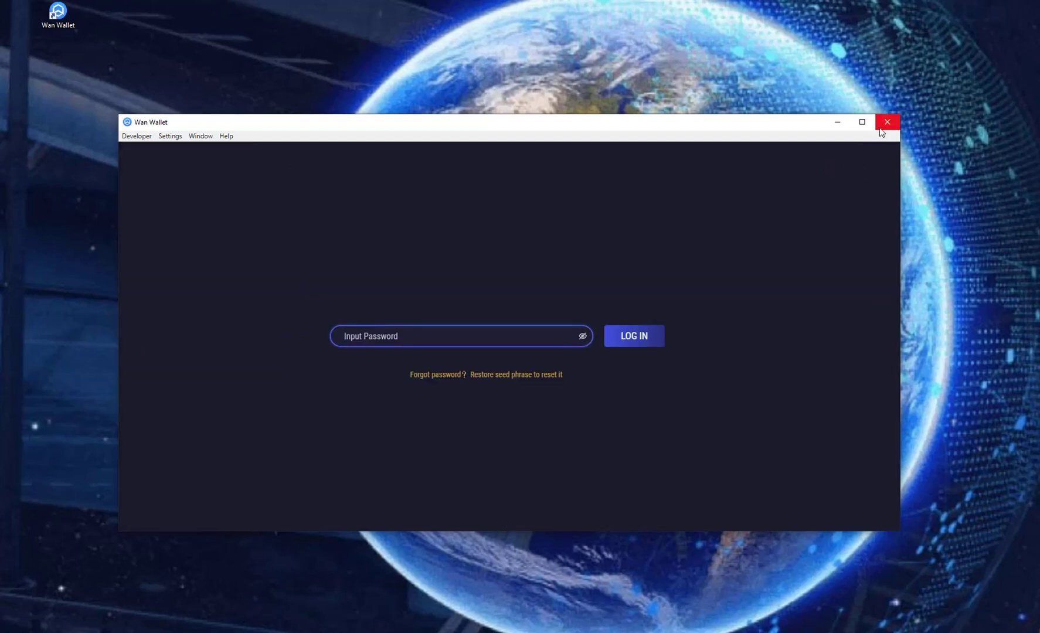